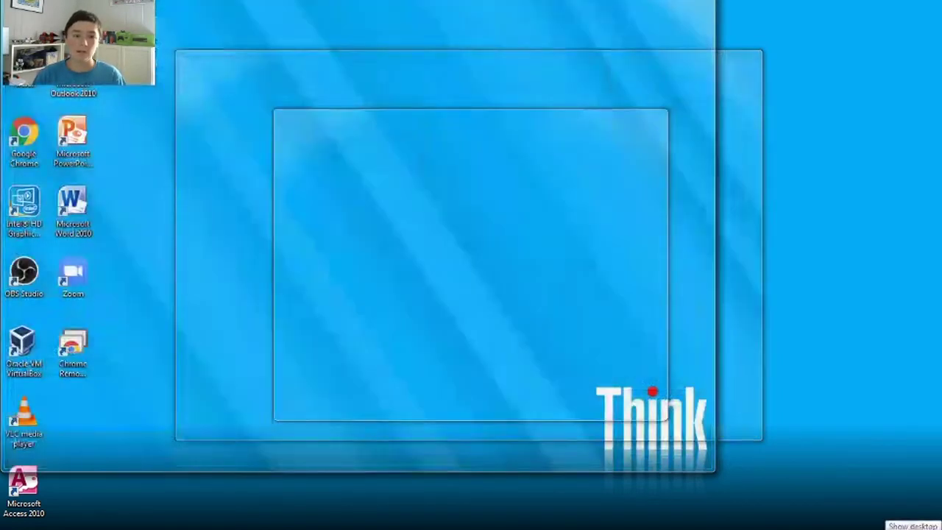
- Open Google Chrome from the cleared desktop, search for cloudready and open the Neverware website
{"action": "left_click", "coordinate": [939, 526]}
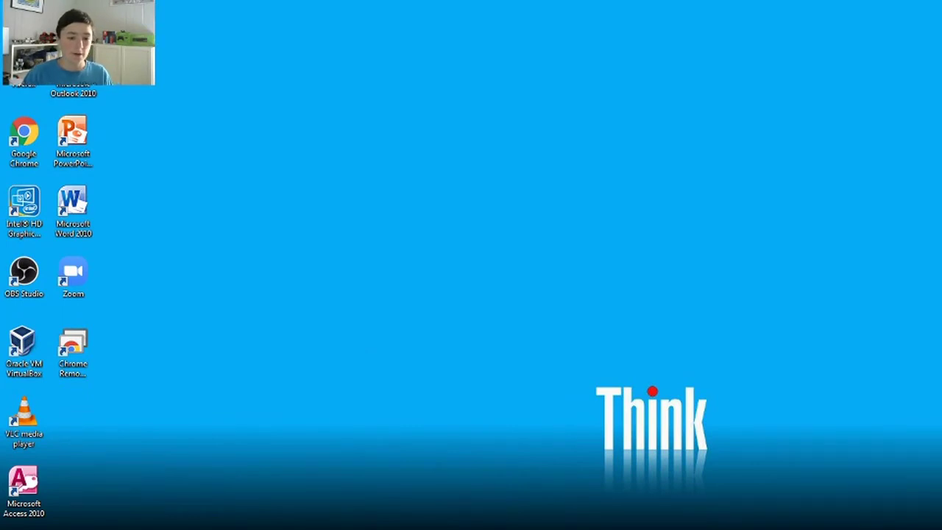
{"action": "mouse_move", "coordinate": [180, 529]}
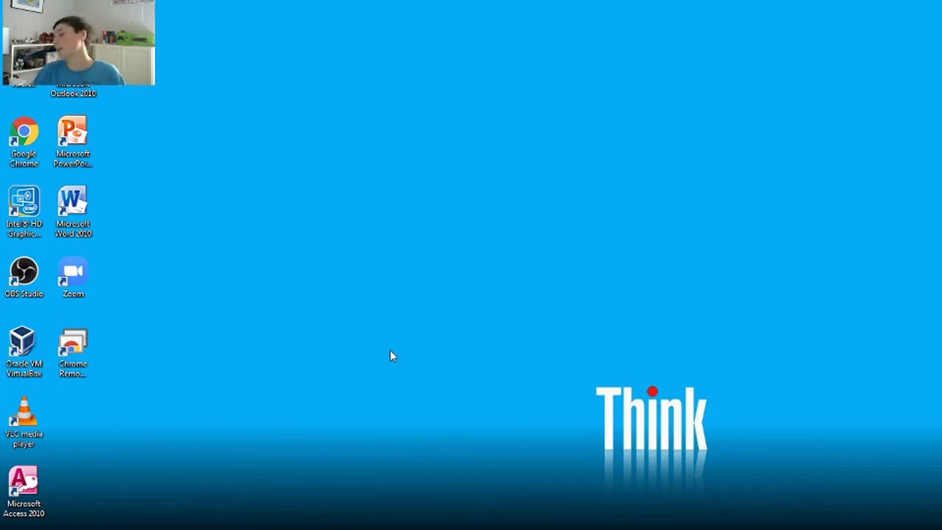
{"action": "left_click", "coordinate": [181, 470]}
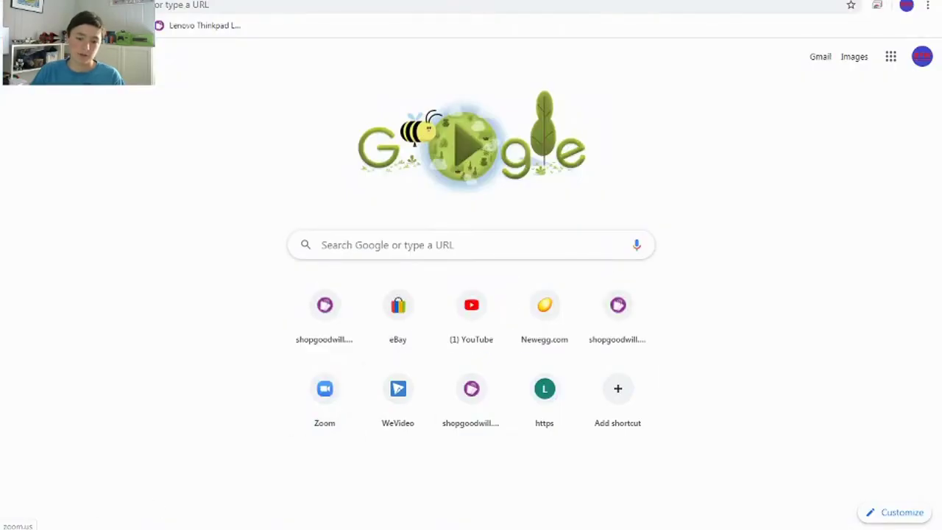
{"action": "left_click", "coordinate": [458, 8]}
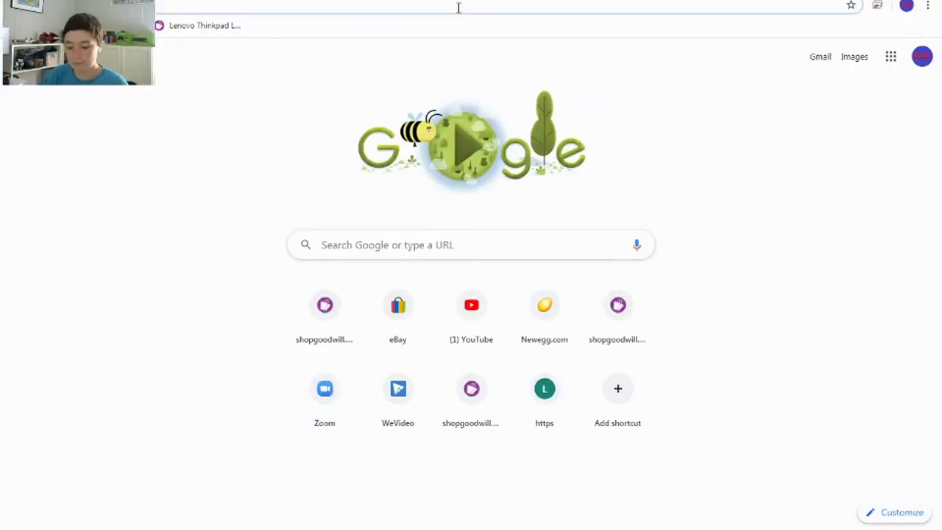
{"action": "type", "text": "cloudready"}
{"action": "key", "text": "Return"}
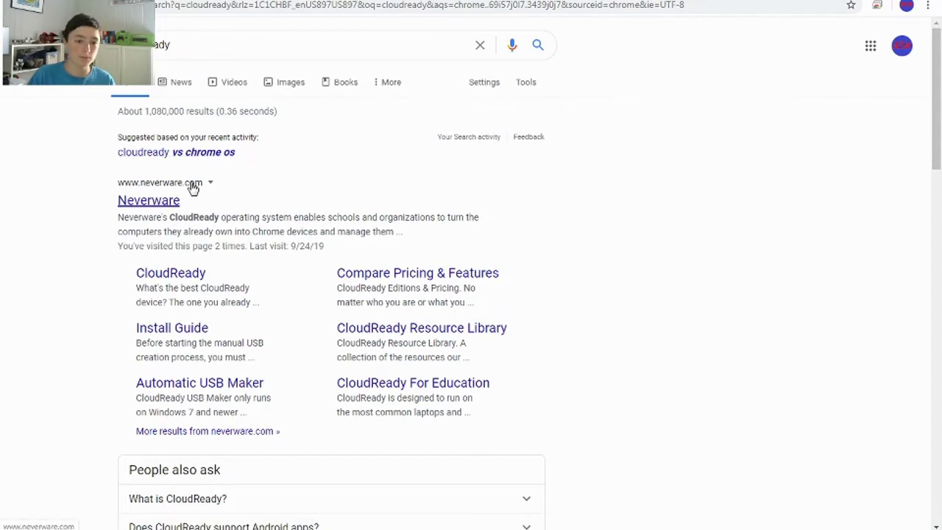
{"action": "left_click", "coordinate": [163, 209]}
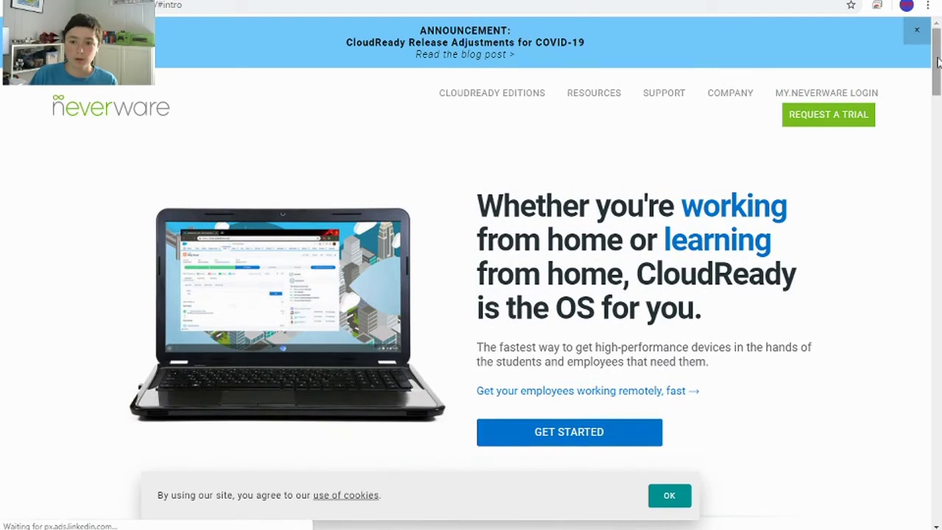
{"action": "left_click_drag", "start_coordinate": [937, 62], "coordinate": [919, 434]}
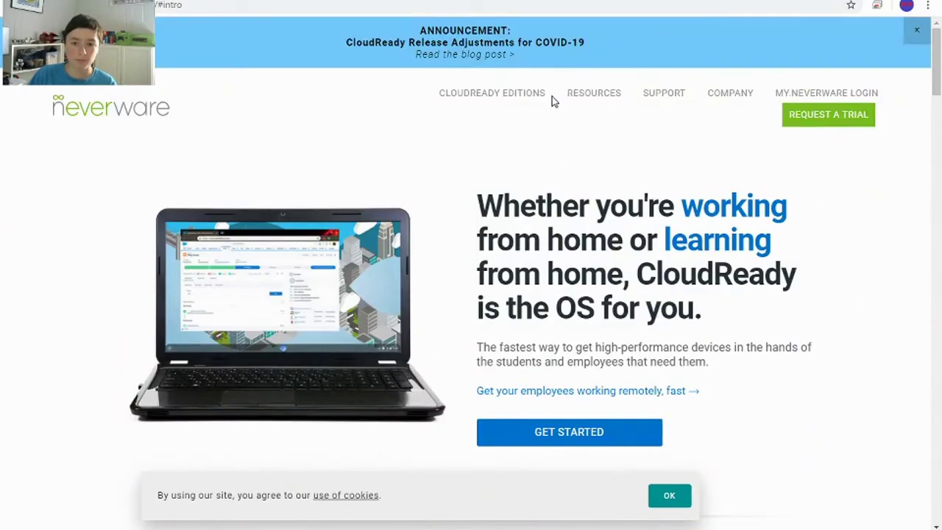
{"action": "mouse_move", "coordinate": [531, 98]}
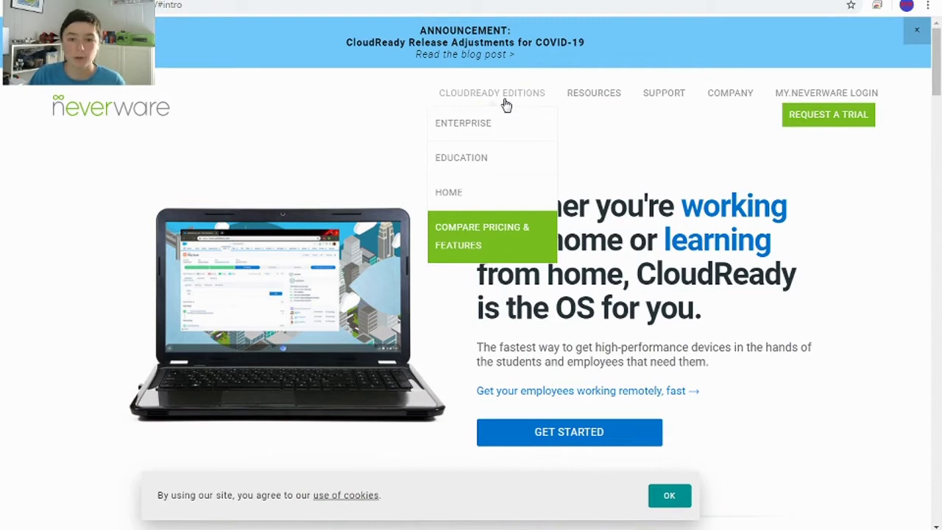
{"action": "left_click", "coordinate": [490, 157]}
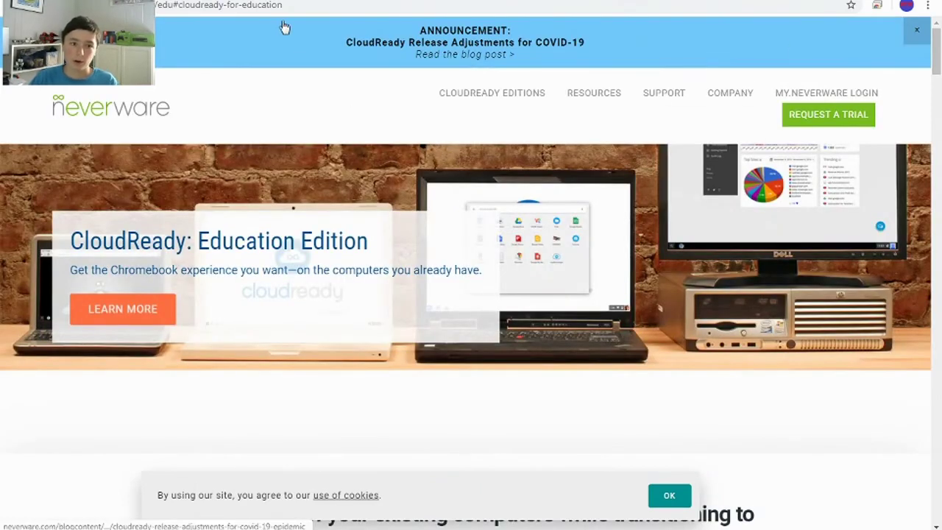
{"action": "key", "text": "alt+Left"}
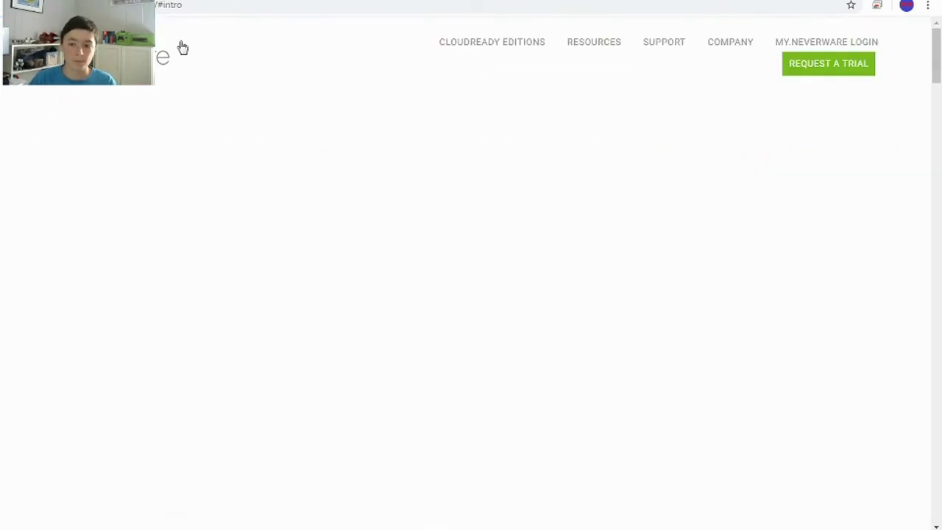
- Go to the install section of the CloudReady Home edition page and download the USB Maker
{"action": "mouse_move", "coordinate": [486, 103]}
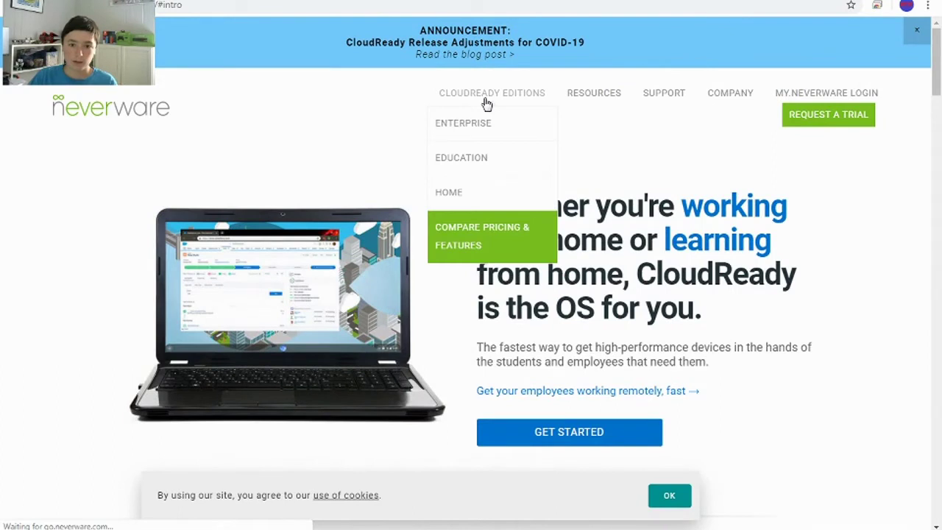
{"action": "left_click", "coordinate": [451, 207]}
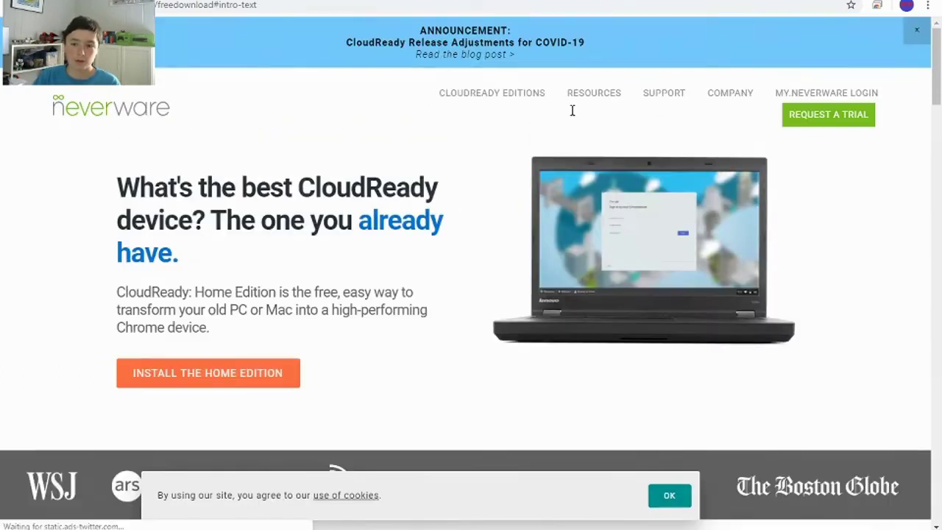
{"action": "left_click", "coordinate": [268, 374]}
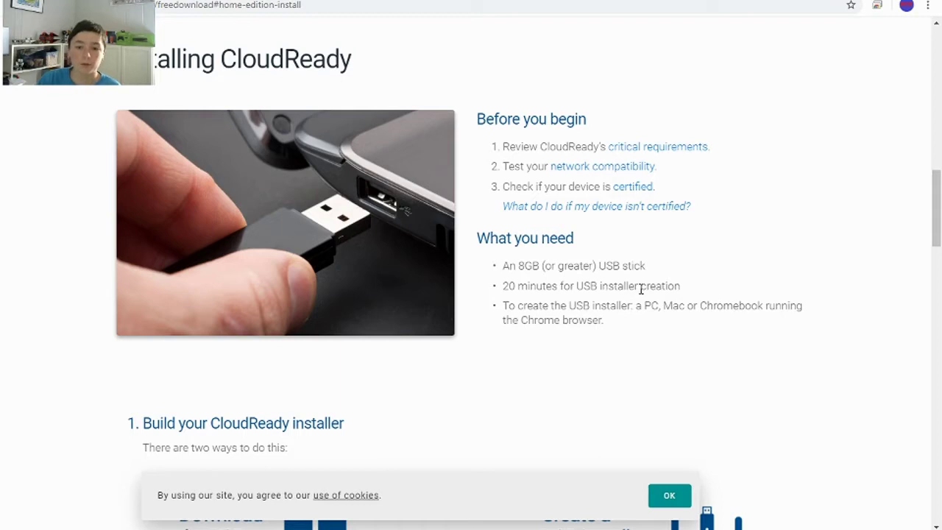
{"action": "left_click_drag", "start_coordinate": [939, 225], "coordinate": [939, 275]}
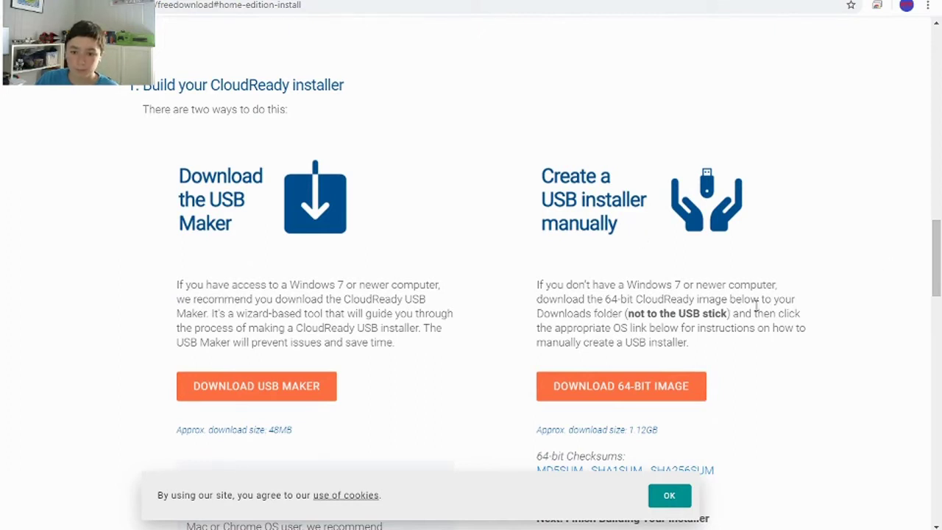
{"action": "left_click", "coordinate": [270, 390]}
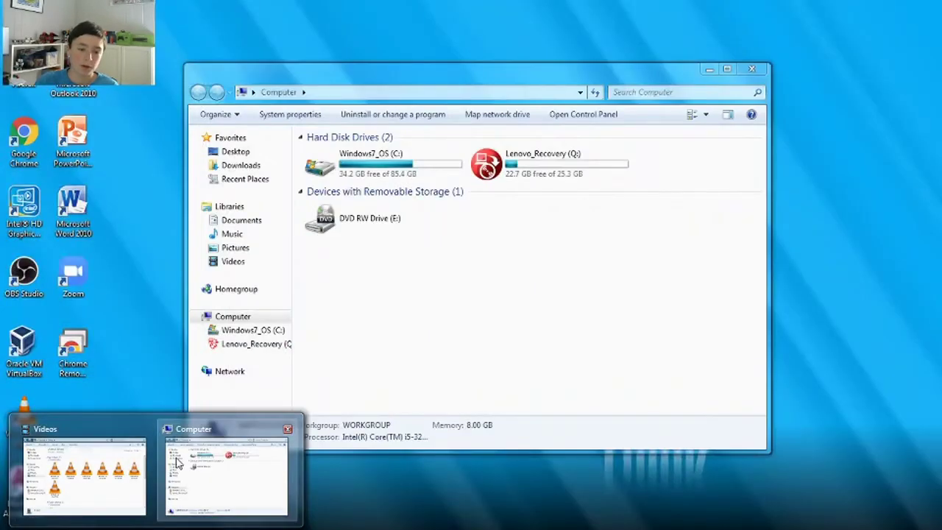
- View the connected drives in the Computer window, then return to the CloudReady download page
{"action": "left_click", "coordinate": [176, 457]}
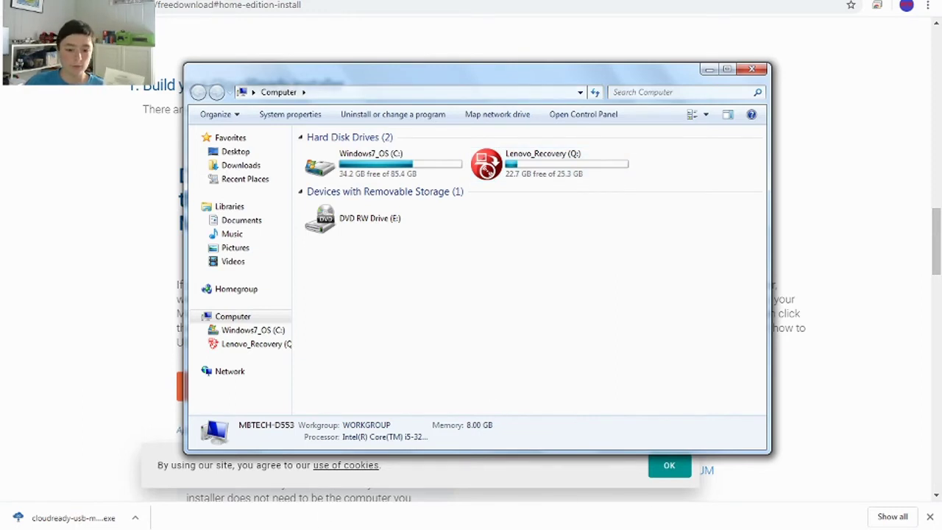
{"action": "left_click", "coordinate": [503, 529]}
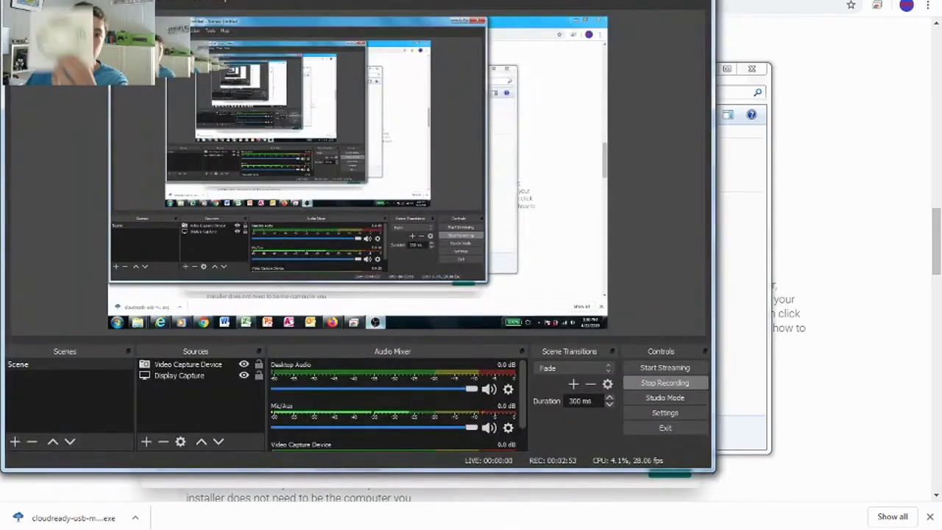
{"action": "left_click", "coordinate": [873, 350]}
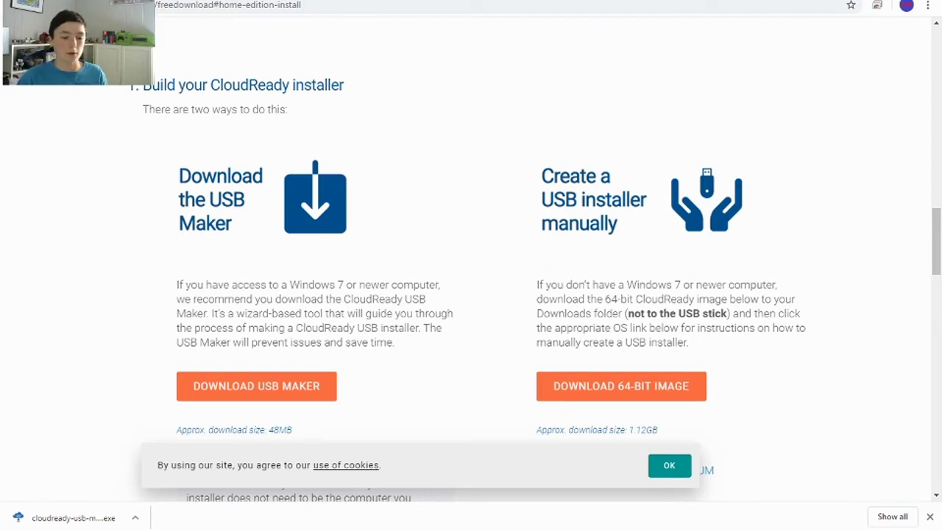
- Run the downloaded CloudReady USB Maker and continue past its welcome page
{"action": "left_click", "coordinate": [99, 517]}
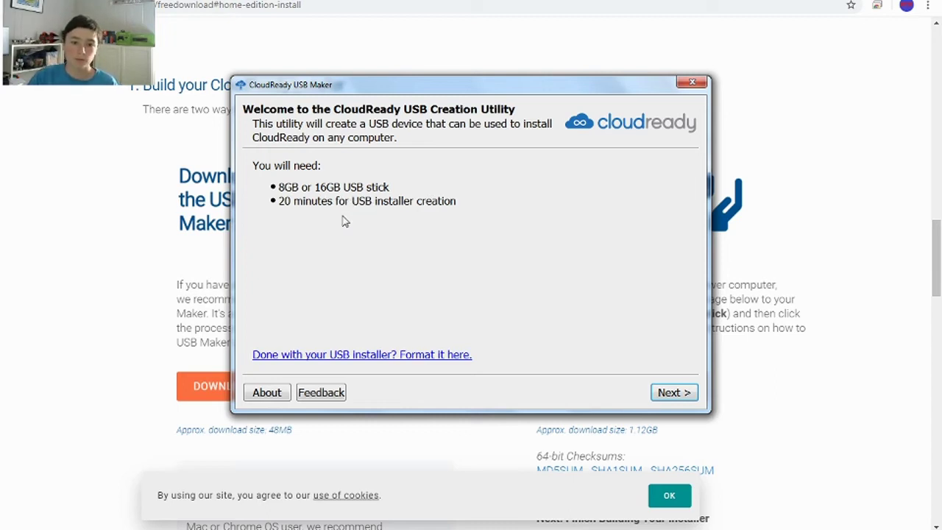
{"action": "left_click", "coordinate": [672, 392]}
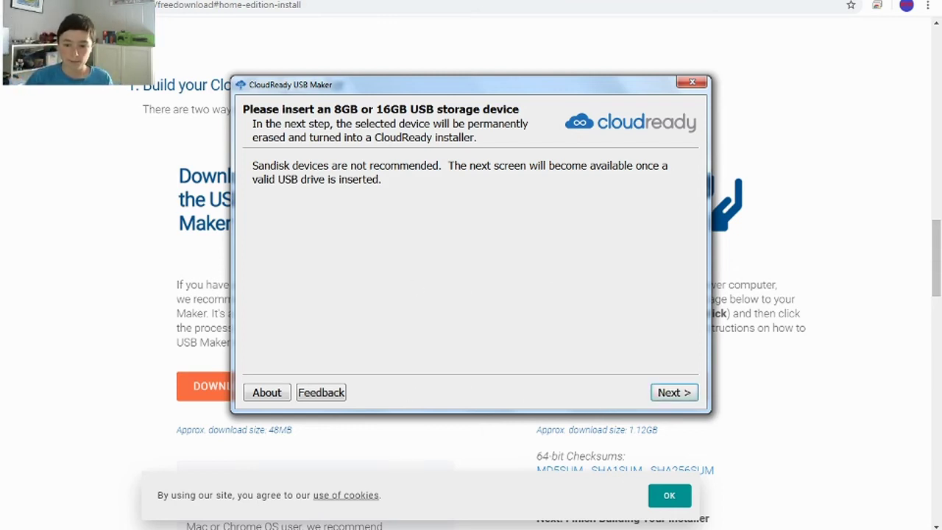
- Close the AutoPlay window for the WINDOWS 8_1 (D:) drive and bring the CloudReady USB Maker back to the front
{"action": "left_click", "coordinate": [837, 476]}
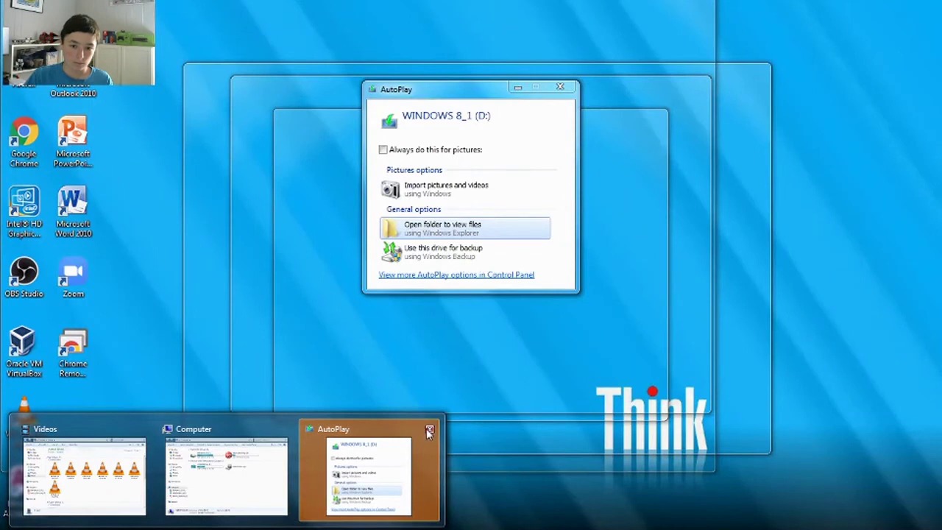
{"action": "left_click", "coordinate": [429, 431]}
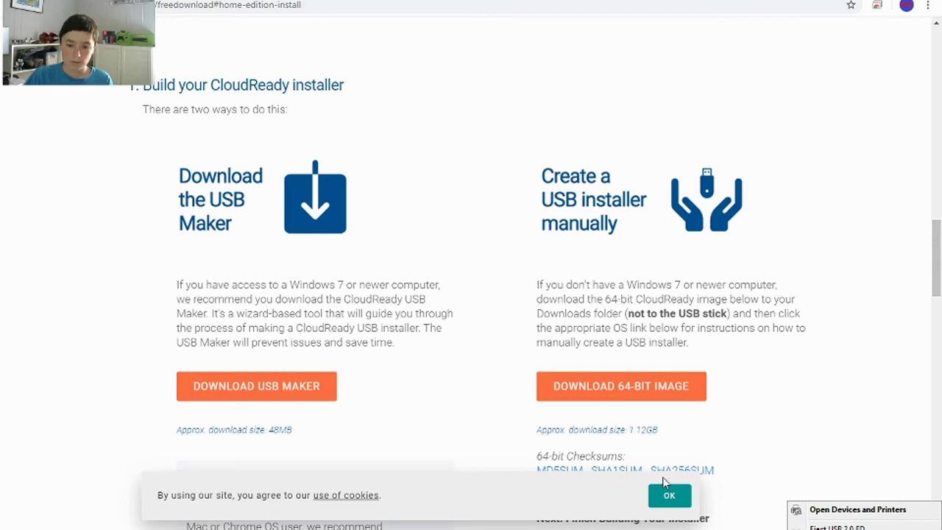
{"action": "right_click", "coordinate": [545, 529]}
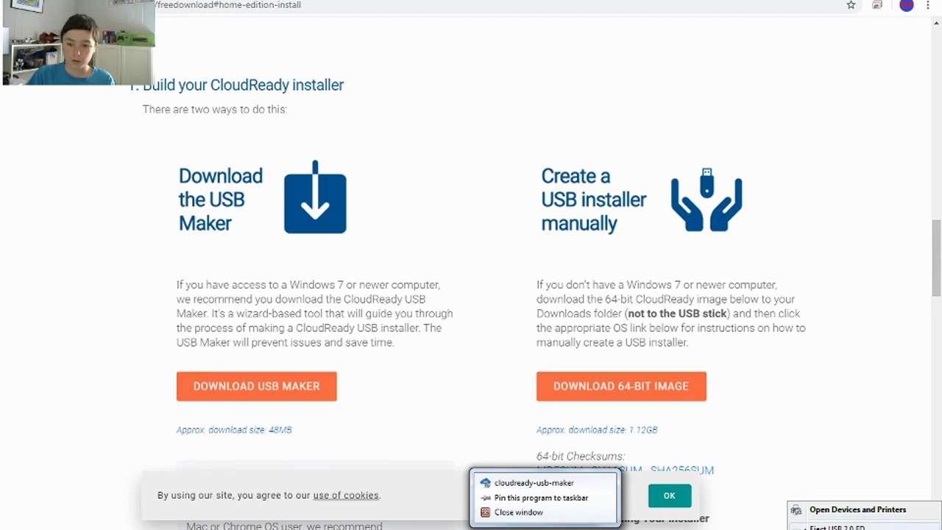
{"action": "left_click", "coordinate": [837, 527]}
{"action": "left_click_drag", "start_coordinate": [809, 463], "coordinate": [544, 529]}
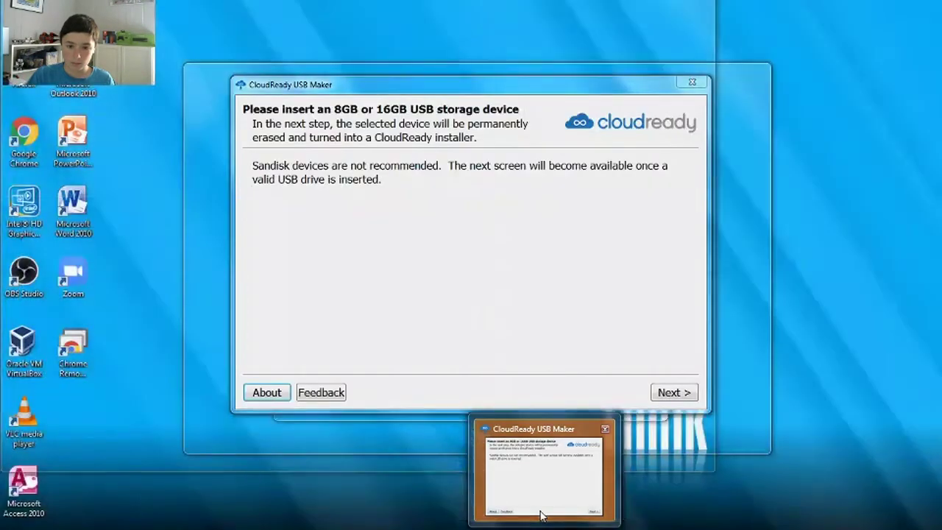
{"action": "left_click", "coordinate": [538, 511]}
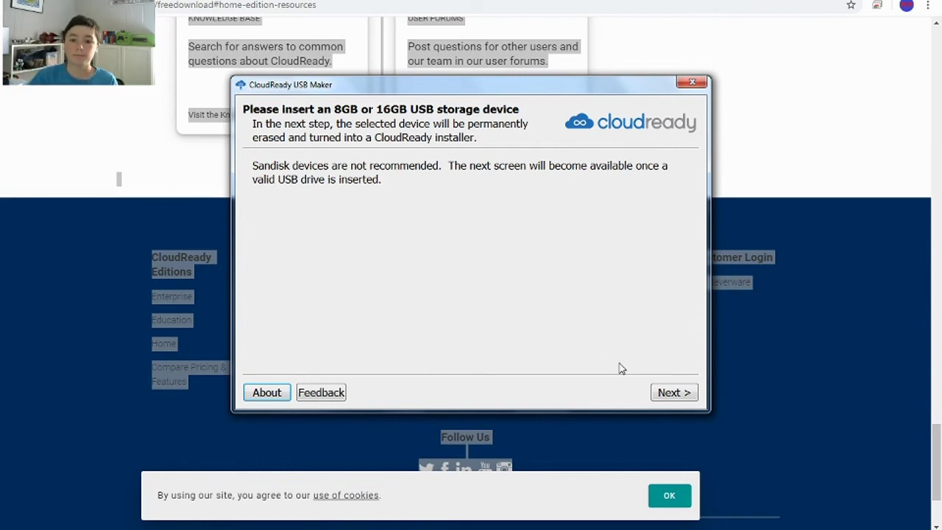
- Select the PNY USB 2.0 FD USB Device as the target drive and start creating the CloudReady installer
{"action": "left_click", "coordinate": [670, 395]}
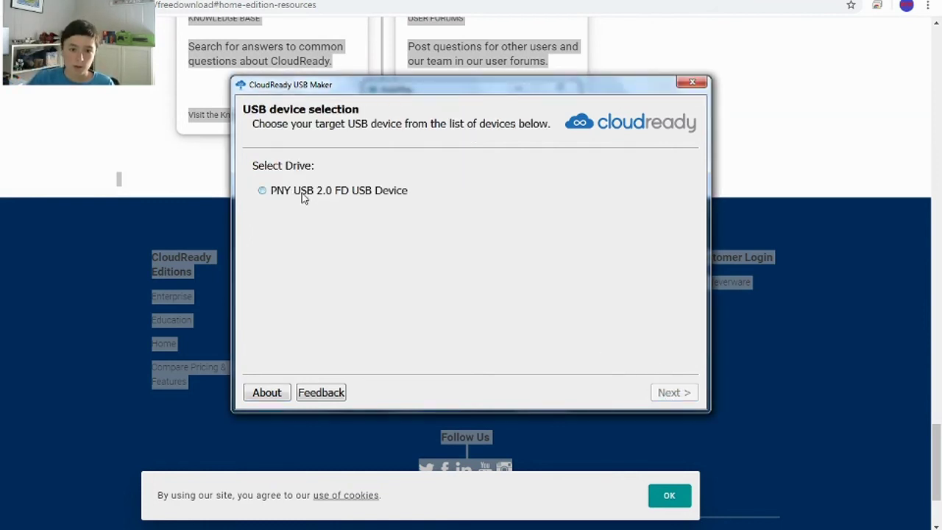
{"action": "left_click", "coordinate": [303, 197]}
{"action": "left_click", "coordinate": [676, 392]}
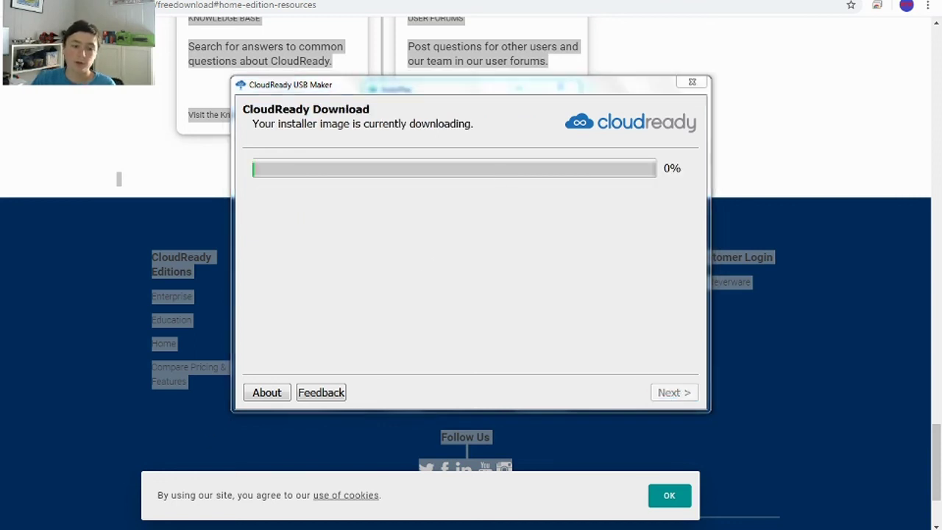
- Close the AutoPlay window behind the USB Maker while the installer image downloads
{"action": "mouse_move", "coordinate": [221, 524]}
{"action": "mouse_move", "coordinate": [393, 450]}
{"action": "left_click", "coordinate": [429, 431]}
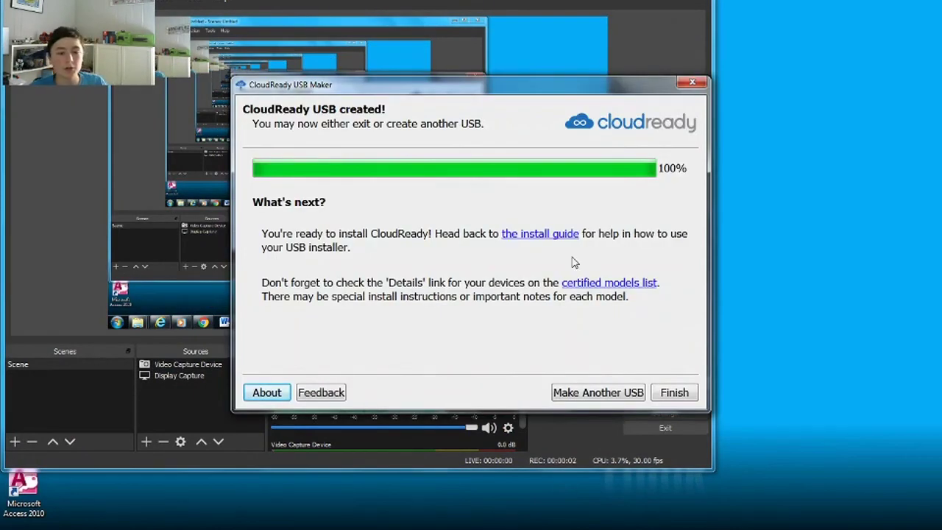
- Clear the desktop, restore the CloudReady USB Maker and finish the wizard
{"action": "mouse_move", "coordinate": [938, 526]}
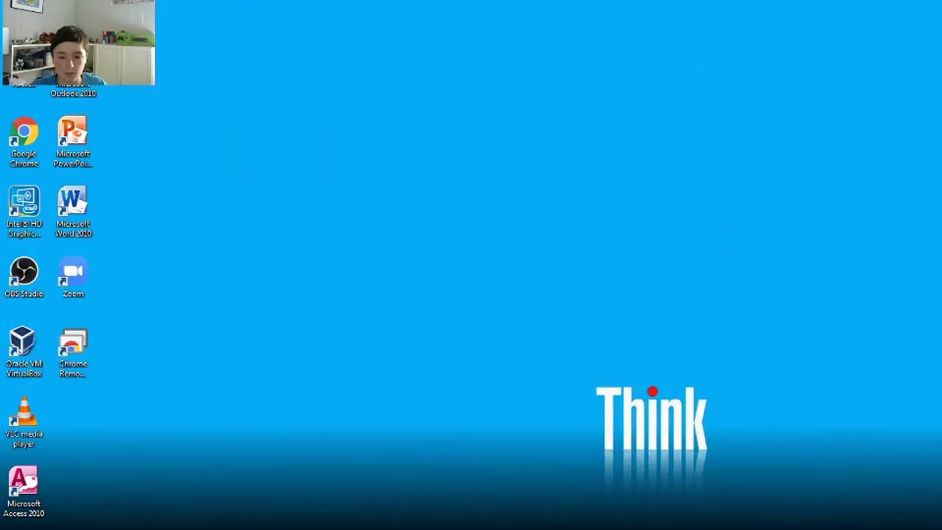
{"action": "left_click", "coordinate": [637, 527]}
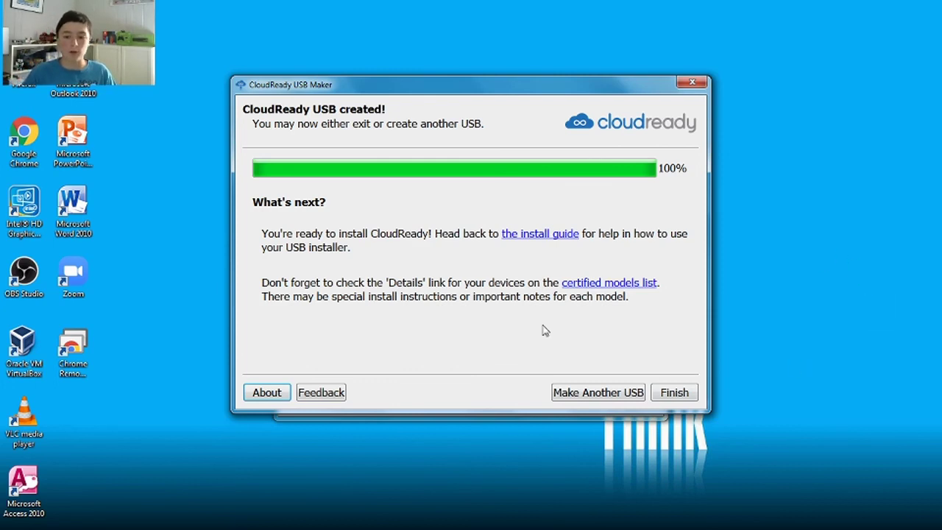
{"action": "left_click", "coordinate": [674, 393]}
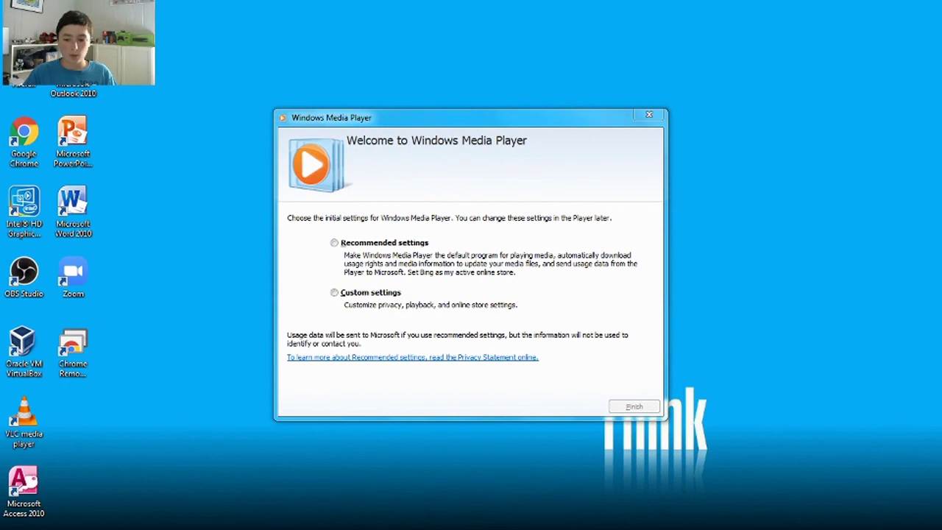
- Safely eject the USB 2.0 FD drive from the computer
{"action": "left_click", "coordinate": [812, 527]}
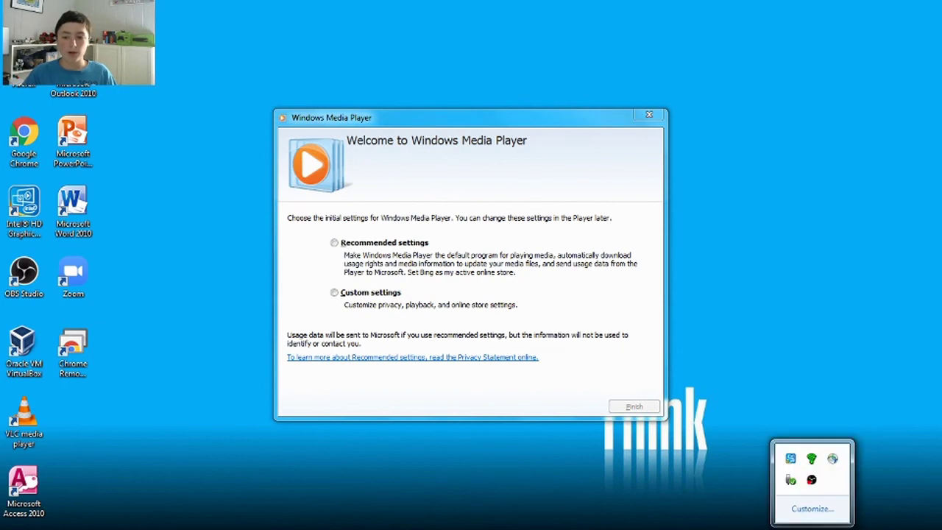
{"action": "left_click", "coordinate": [790, 482]}
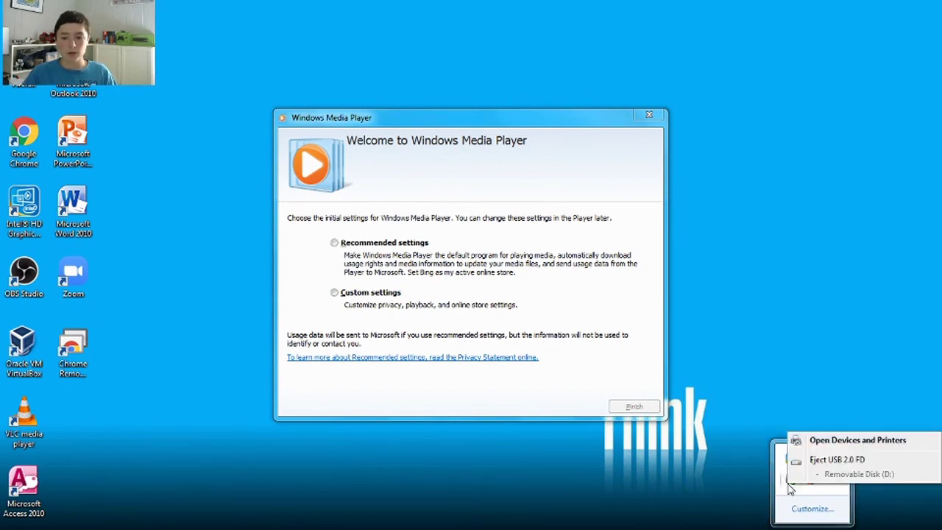
{"action": "left_click", "coordinate": [794, 460]}
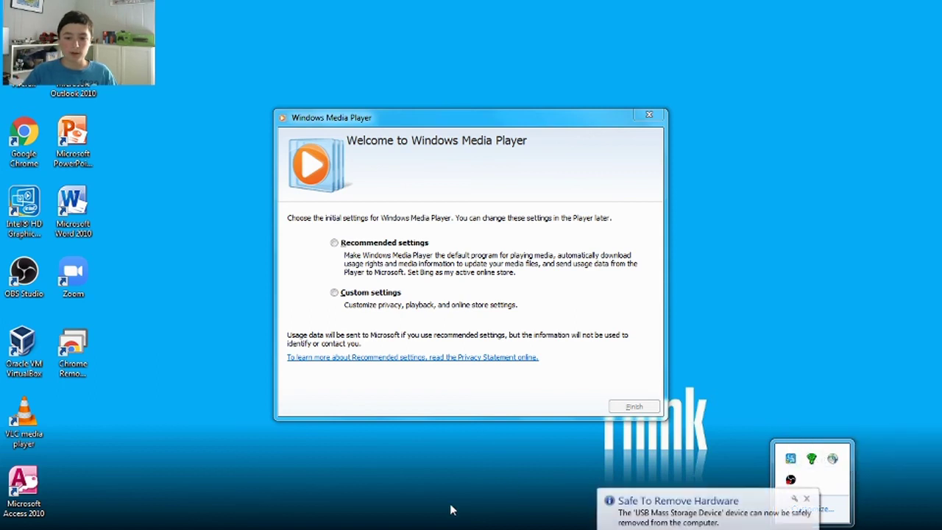
{"action": "left_click", "coordinate": [504, 529]}
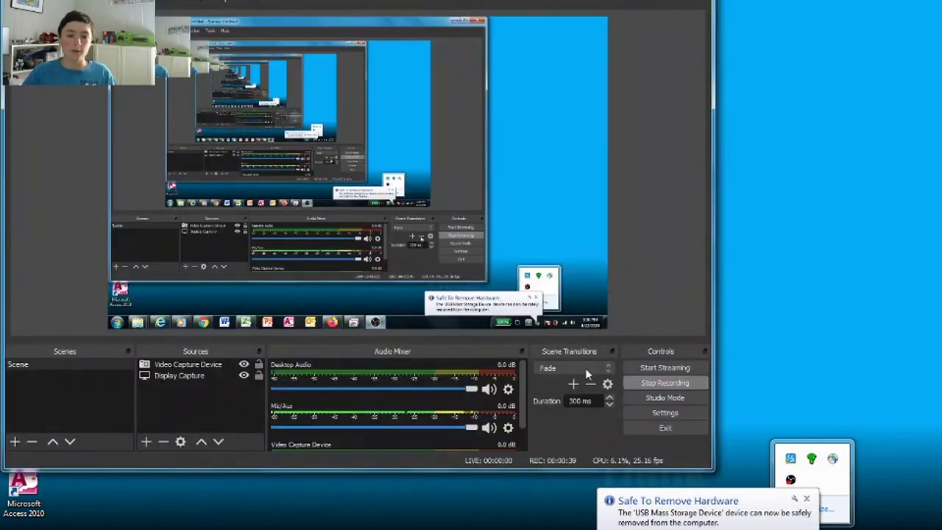